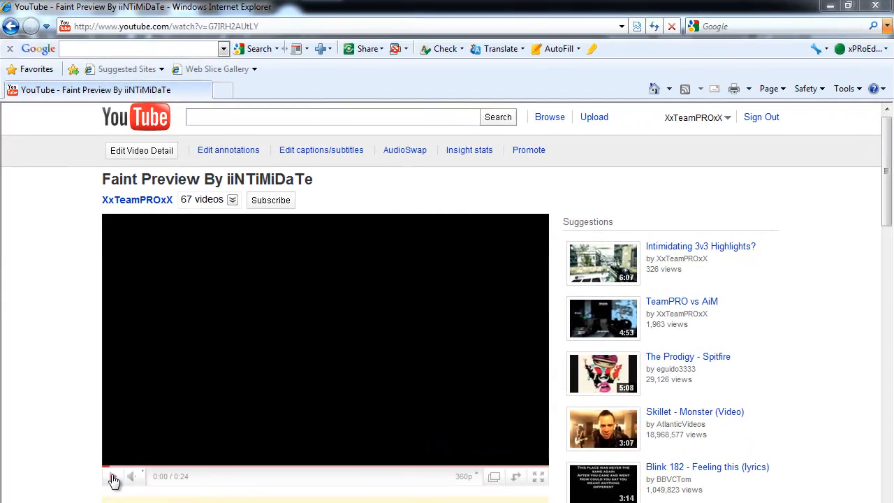
Play the Faint Preview gameplay video on YouTube and pause it at 0:18.
left_click(148, 455)
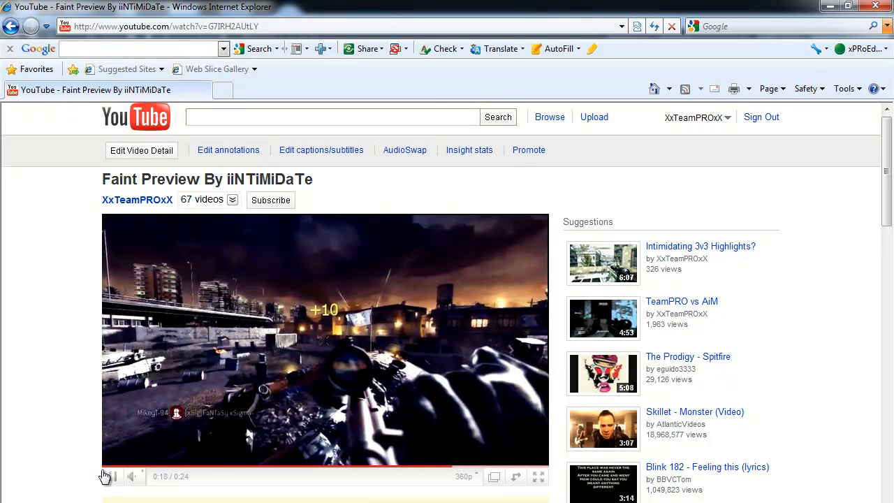
left_click(113, 476)
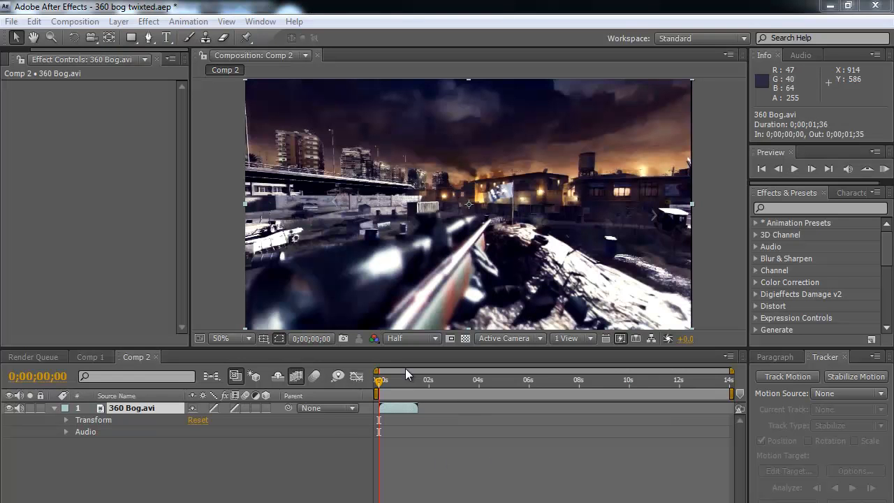
Show the RE:Vision plug-in effects available for the 360 Bog clip via the Effect menu.
left_click(176, 174)
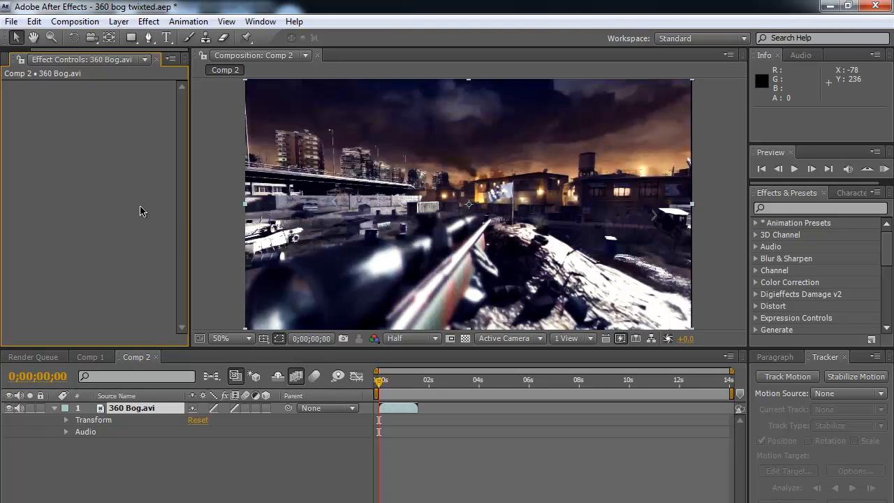
left_click(148, 21)
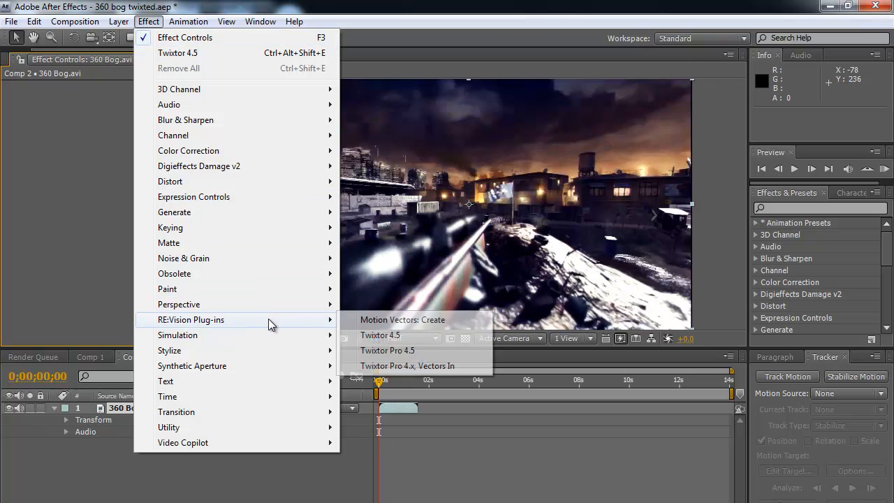
mouse_move(190, 319)
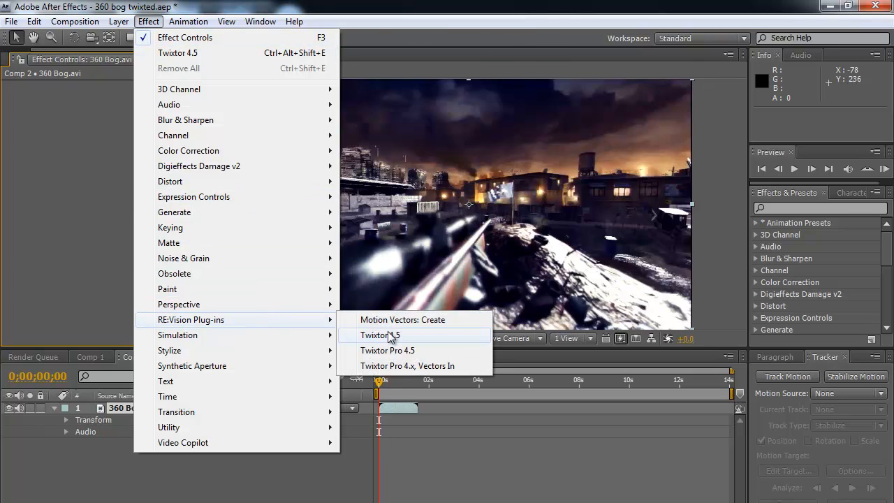
Apply Twixtor 4.5 to the 360 Bog layer and view its 59.94 fps footage details.
left_click(388, 336)
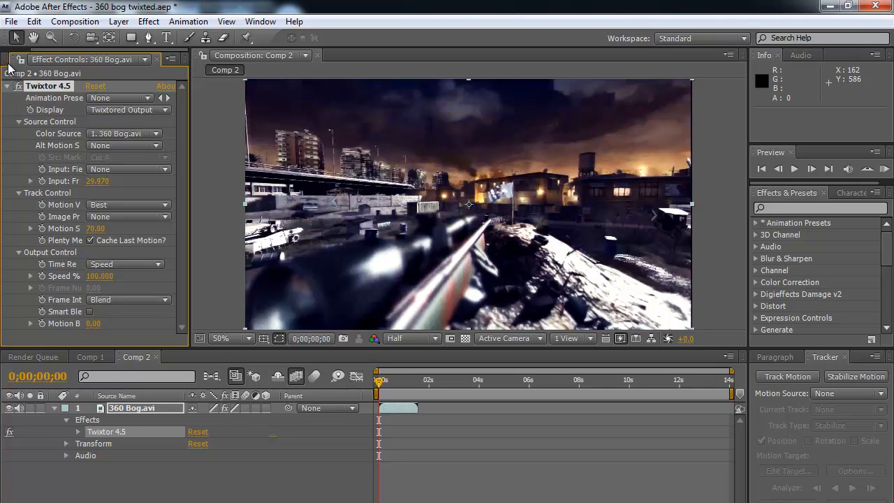
left_click(12, 60)
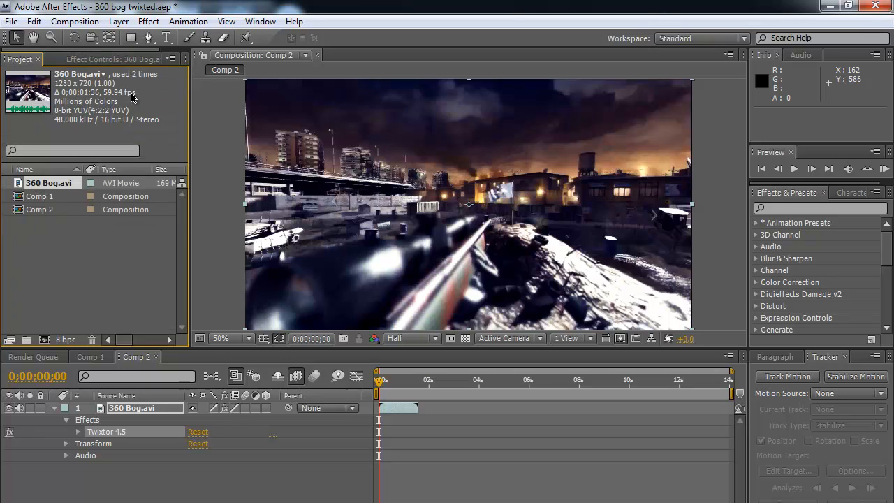
Set Twixtor's Input: Frame Rate to 59.940 to match the 360 Bog footage.
left_click(91, 59)
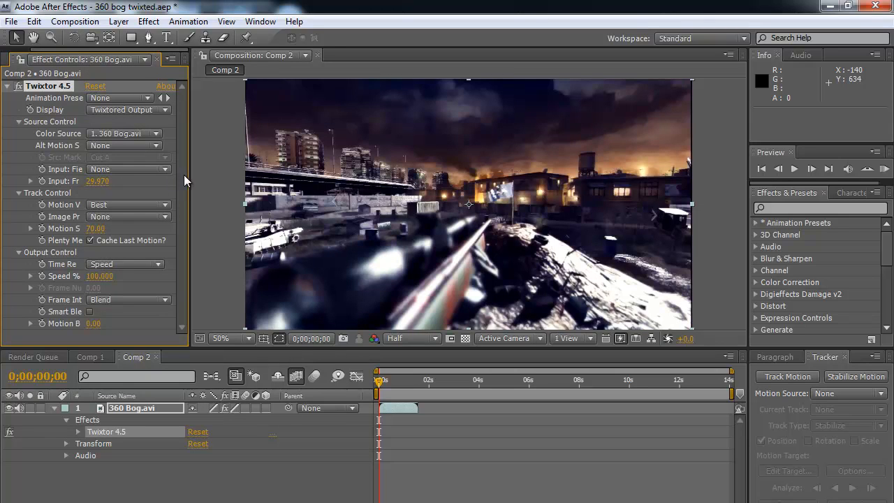
left_click_drag(190, 175, 259, 170)
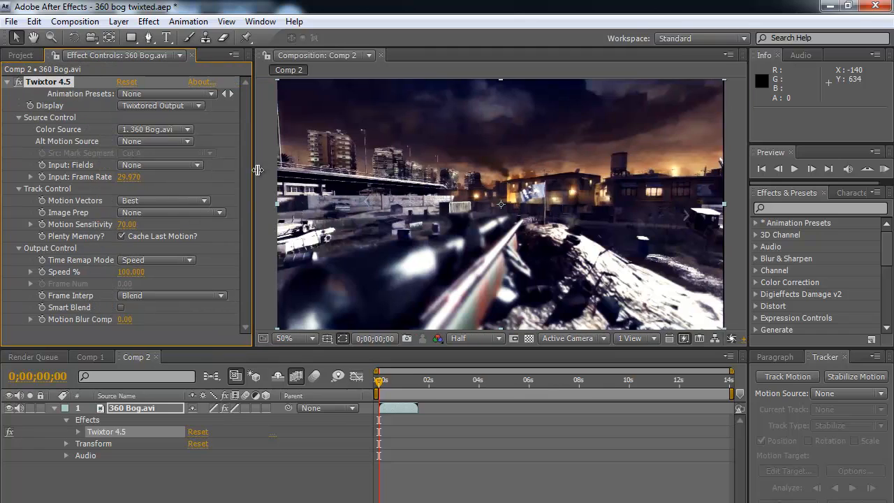
left_click(130, 176)
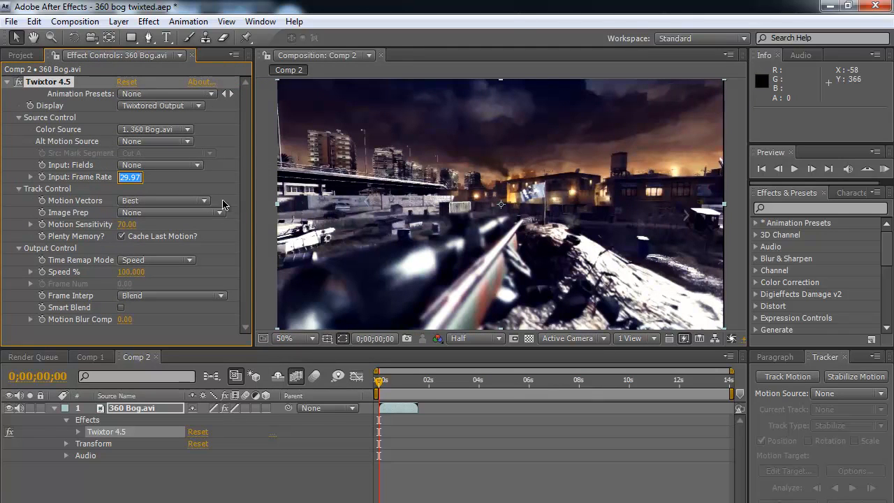
type("59")
key("ctrl+a")
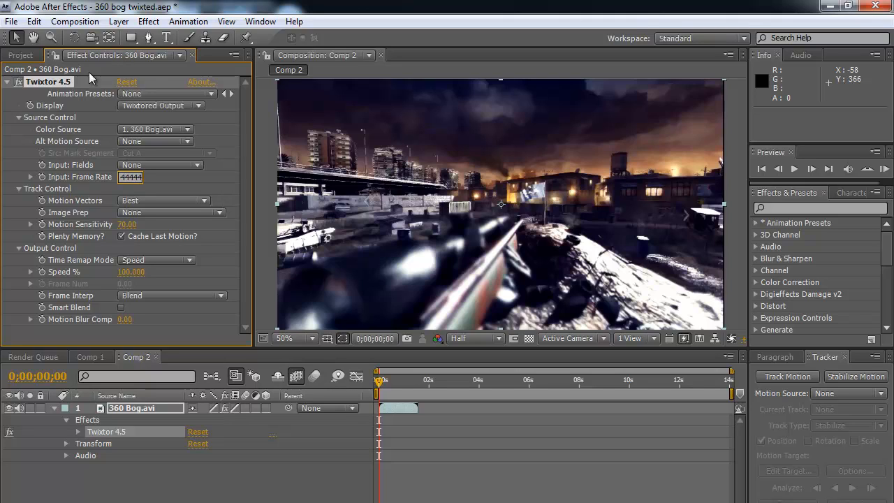
key("Return")
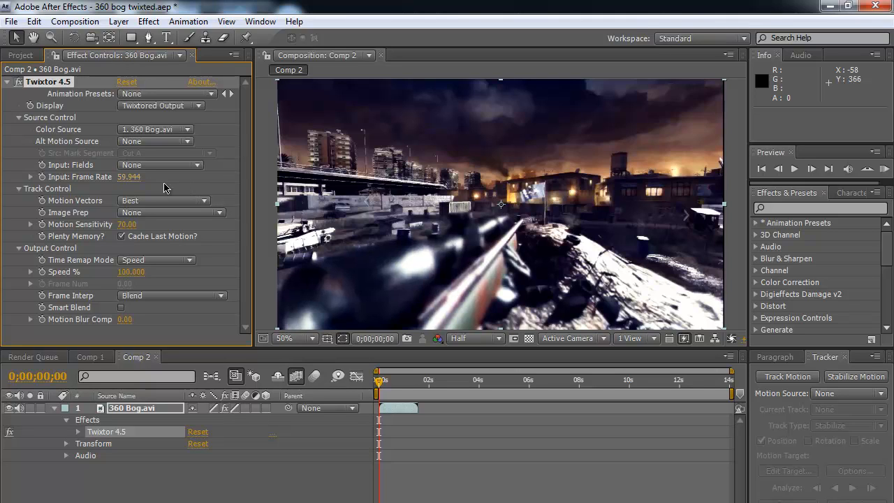
left_click(129, 176)
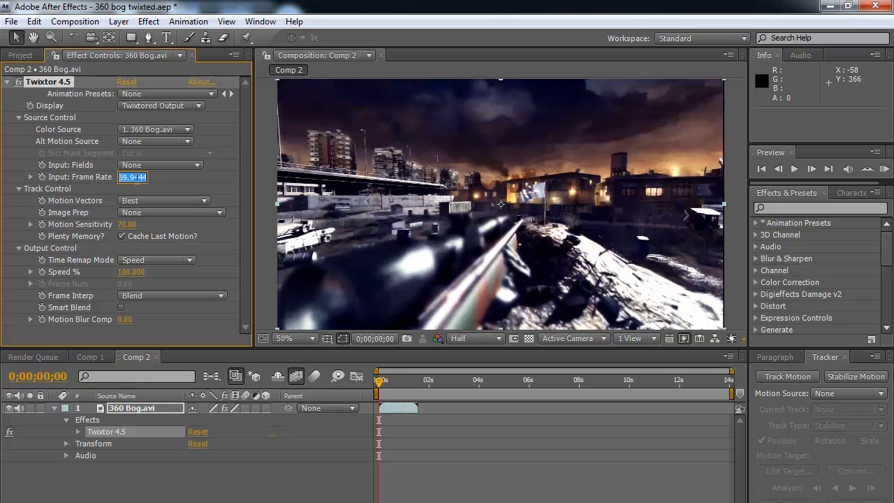
left_click(147, 177)
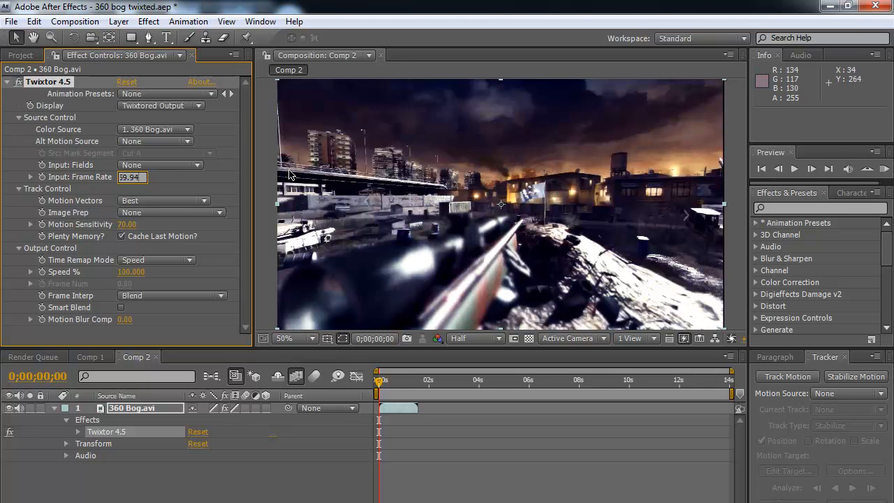
key("Return")
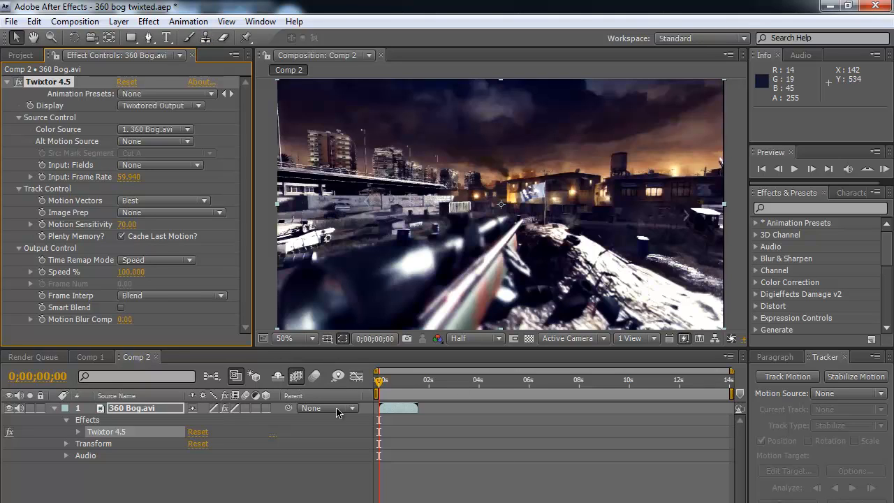
Toggle the composition's Enable Frame Blending switch, leaving it on.
left_click(297, 383)
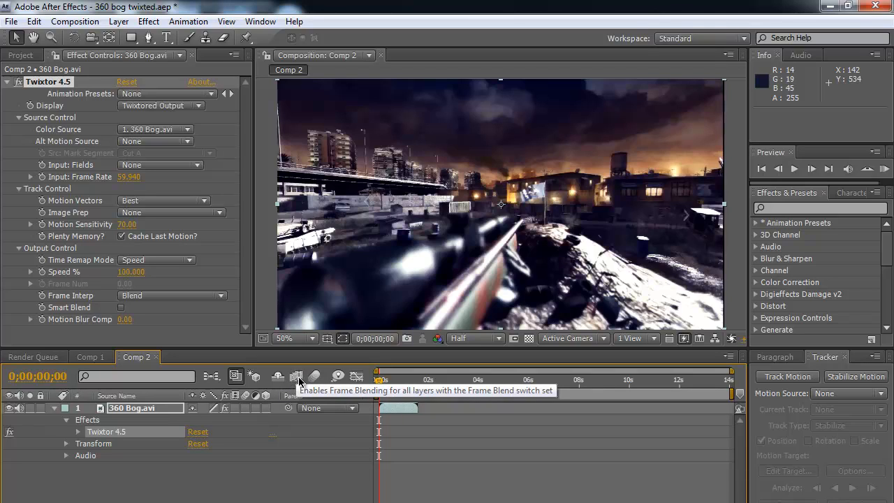
left_click(297, 378)
left_click(298, 377)
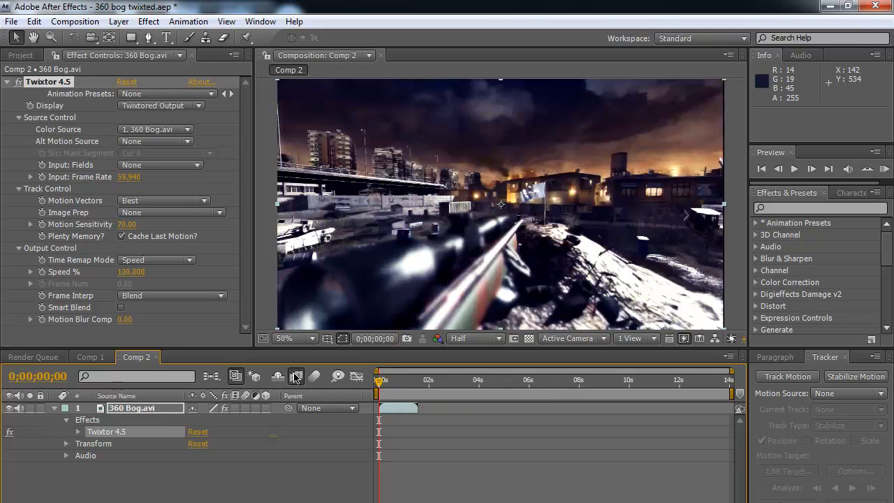
left_click(298, 378)
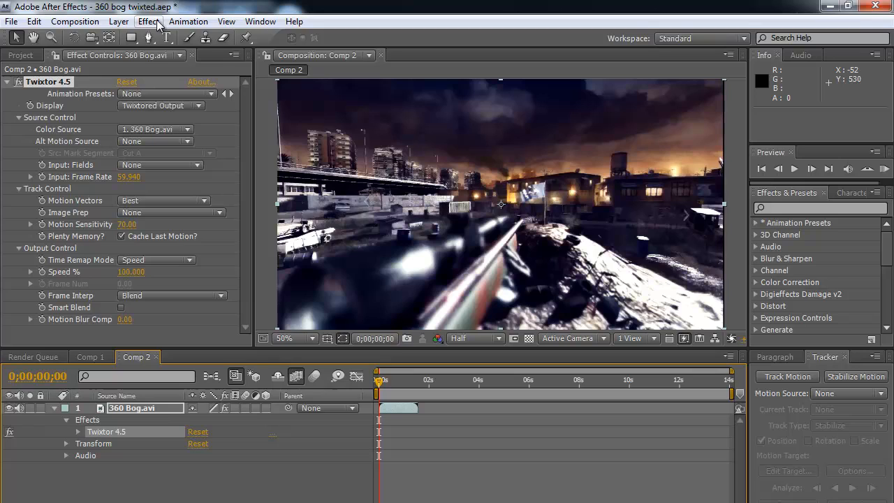
Set the 360 Bog layer's frame blending to Pixel Motion and recheck its frame blend switch.
left_click(118, 21)
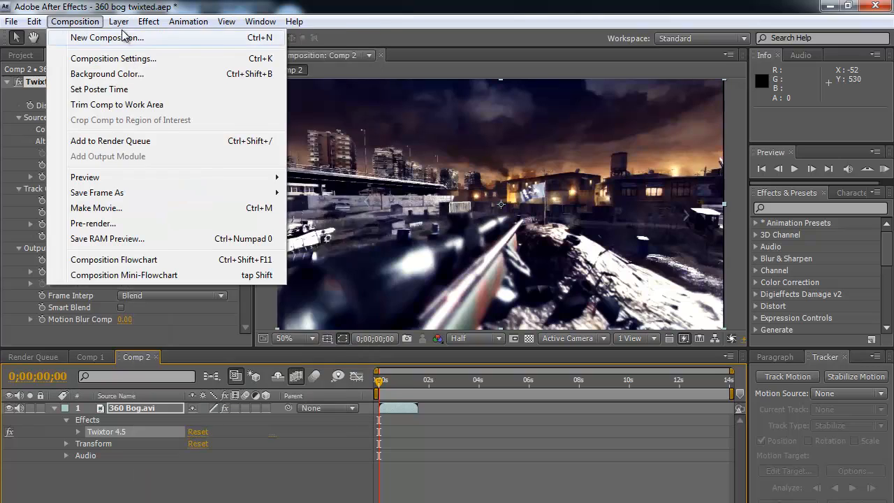
mouse_move(157, 201)
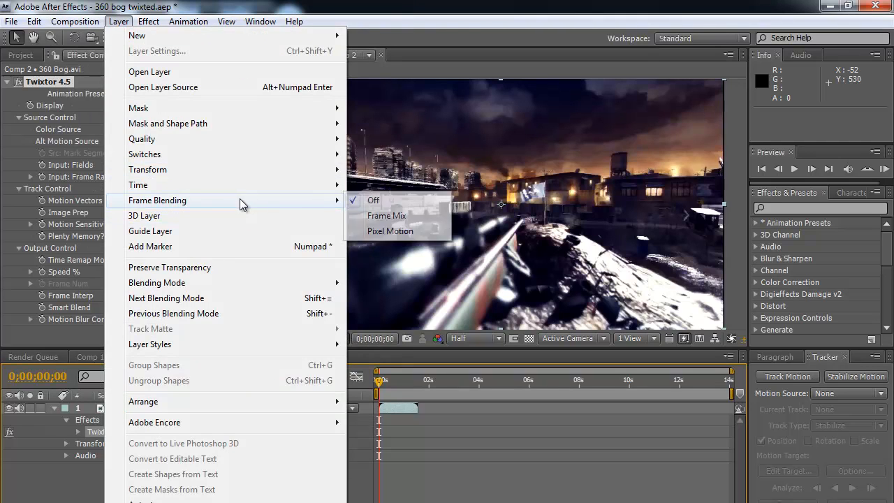
left_click(392, 234)
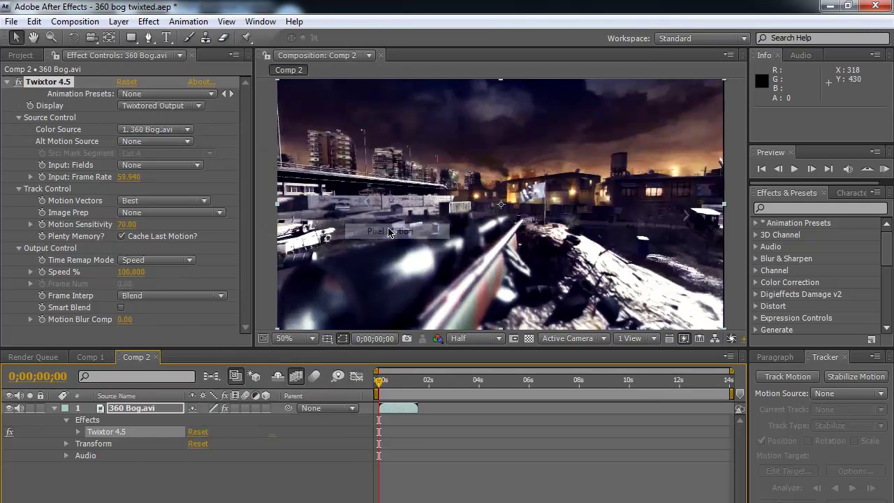
left_click(237, 410)
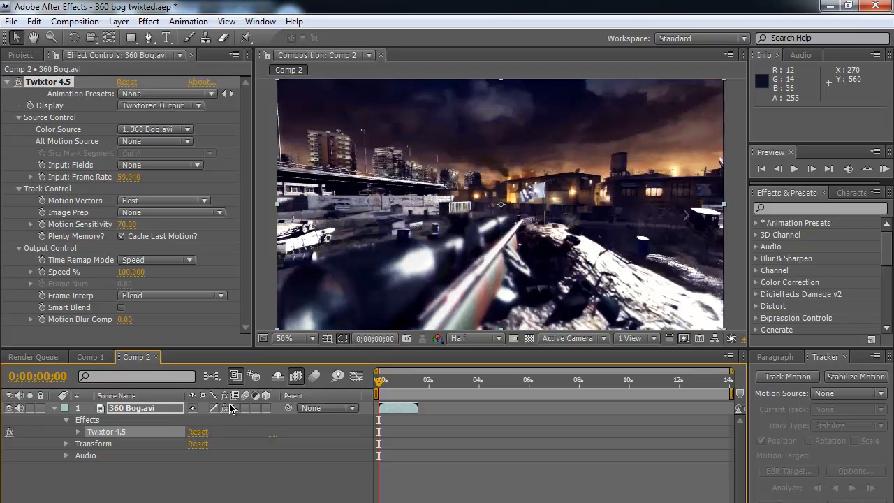
left_click(231, 409)
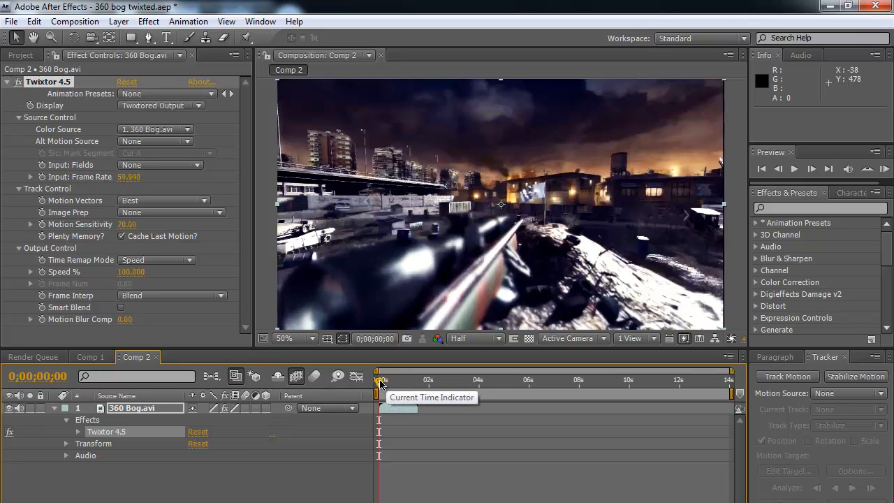
Scrub the first 10 frames of the clip, expand Twixtor 4.5 in the timeline and return to frame 0.
left_click_drag(380, 382, 384, 384)
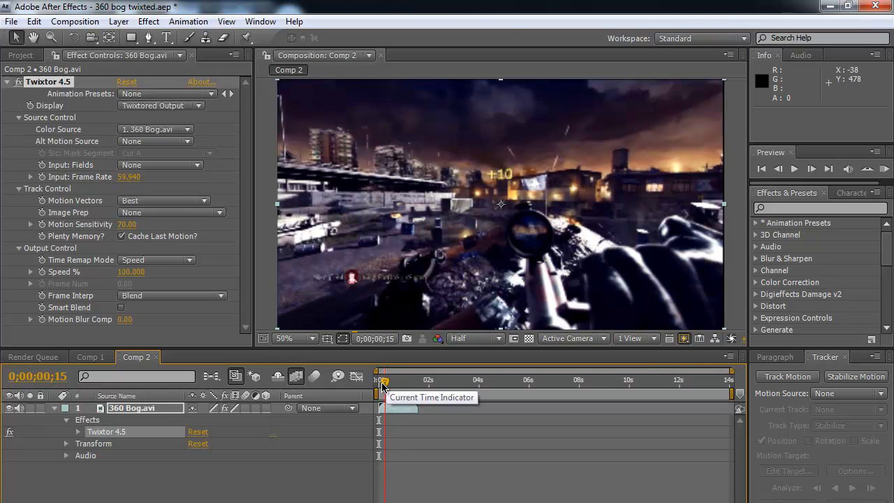
left_click_drag(384, 385, 382, 384)
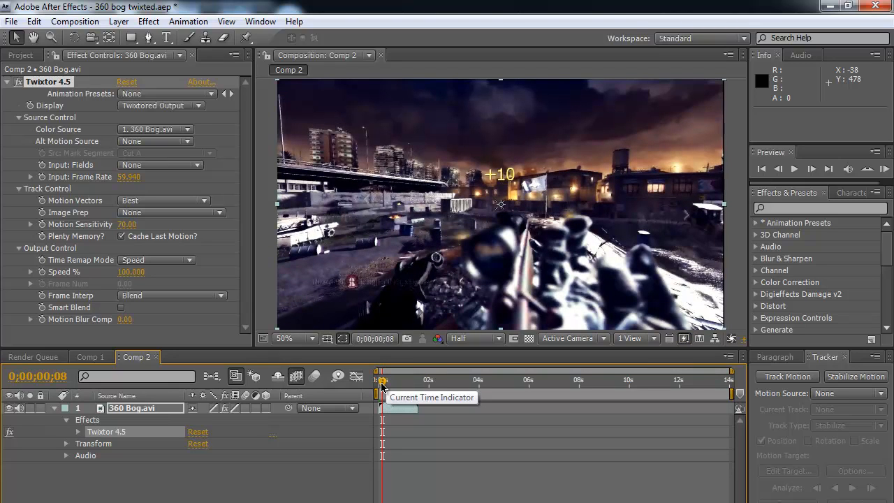
left_click_drag(383, 383, 385, 384)
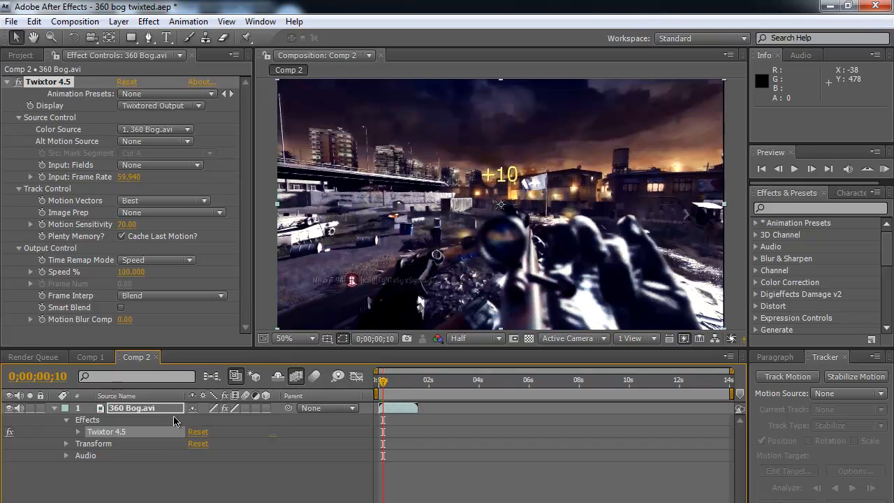
left_click(79, 432)
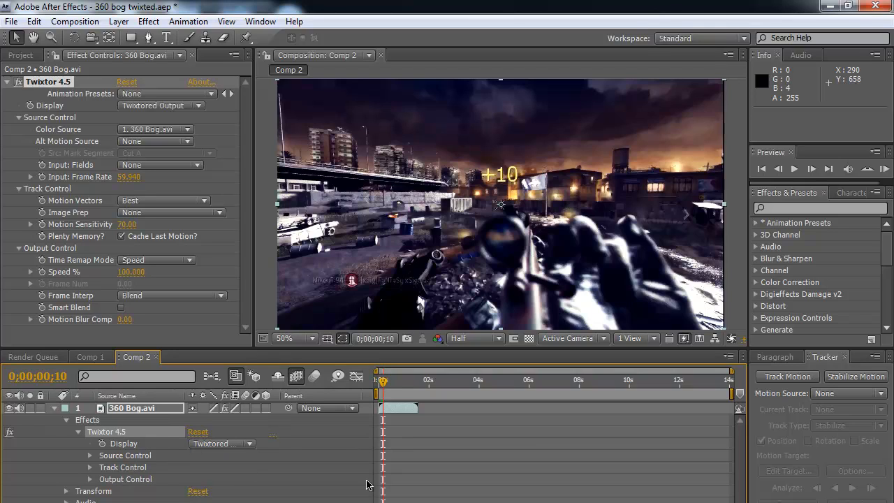
left_click_drag(385, 384, 373, 383)
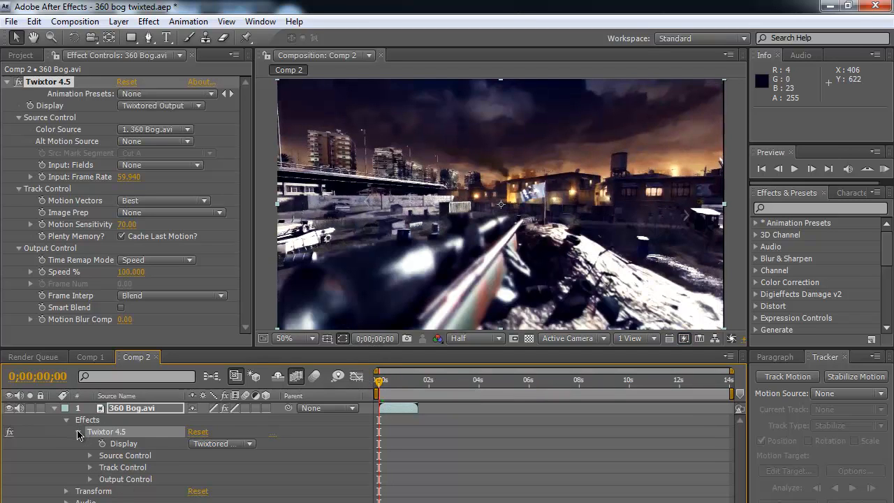
Reveal Twixtor's Output Control and start keyframing Speed % at 100 at the clip start.
left_click(78, 431)
left_click(67, 420)
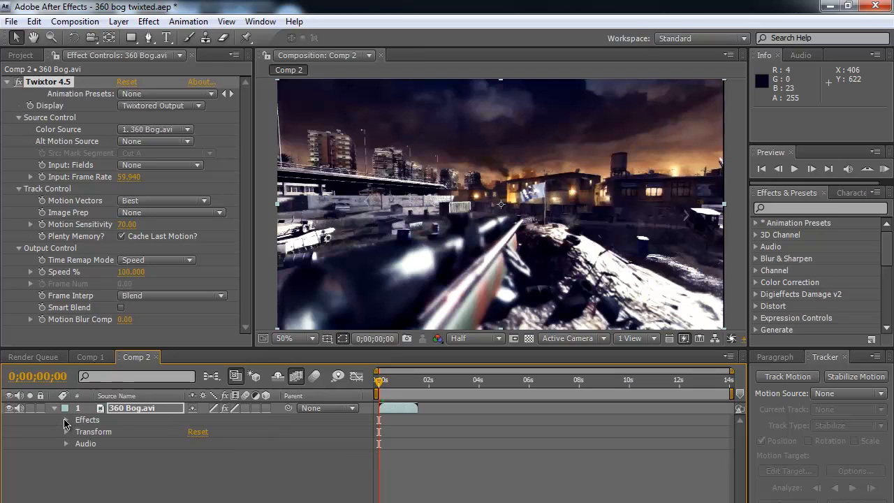
left_click(66, 420)
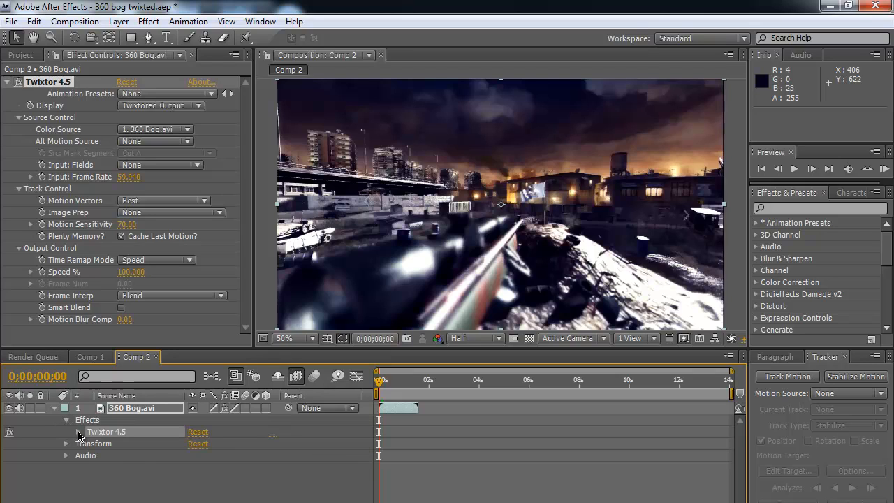
left_click(78, 431)
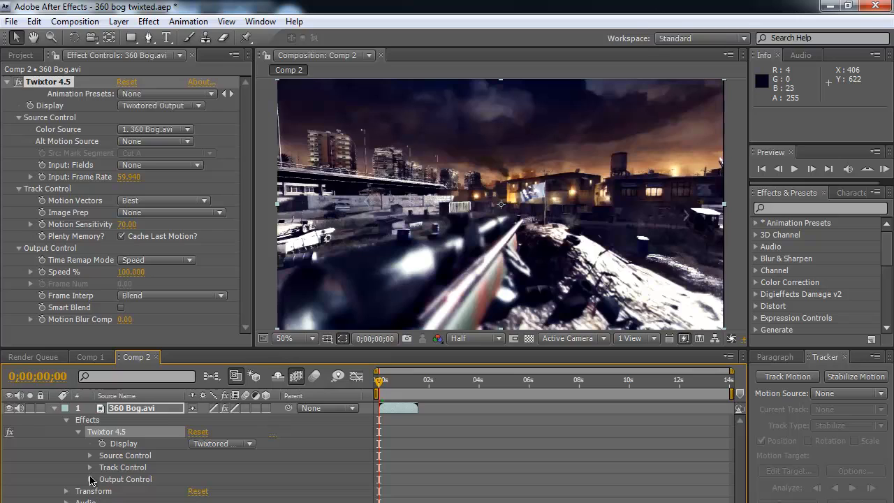
left_click(92, 480)
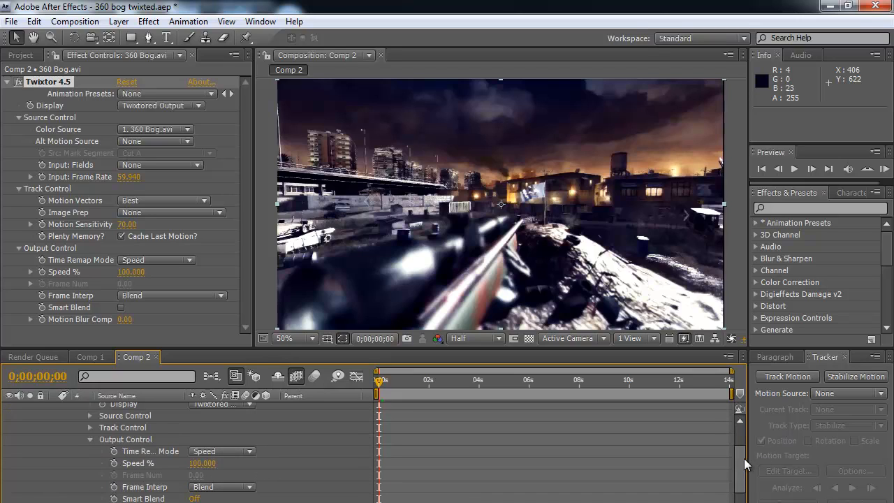
left_click_drag(742, 460, 743, 465)
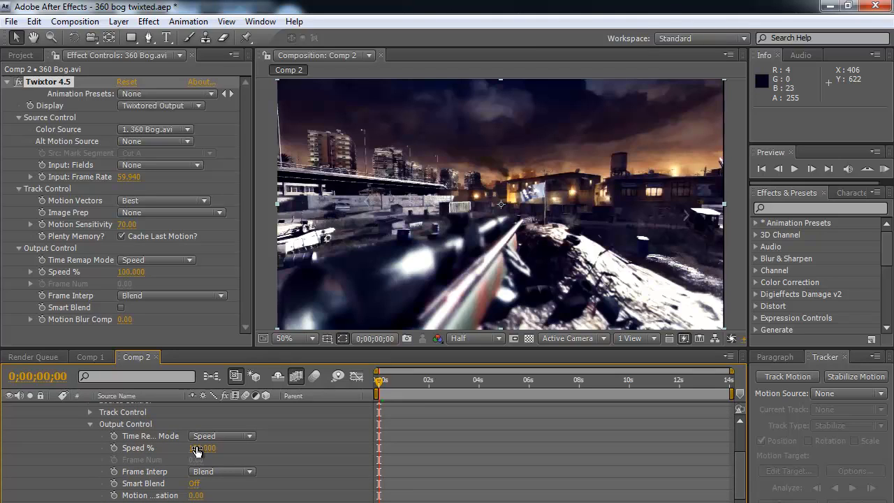
left_click(114, 447)
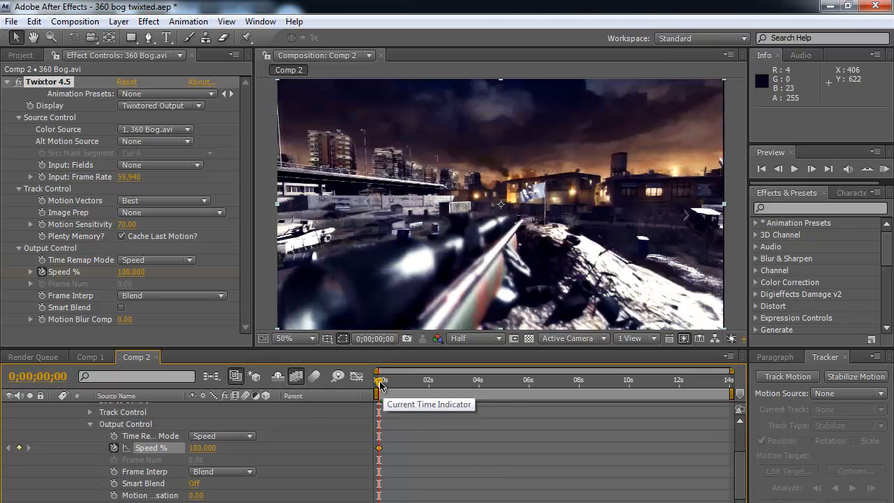
Add a 2% Speed keyframe at frame 10 and scrub back through the slowdown.
left_click_drag(381, 384, 384, 383)
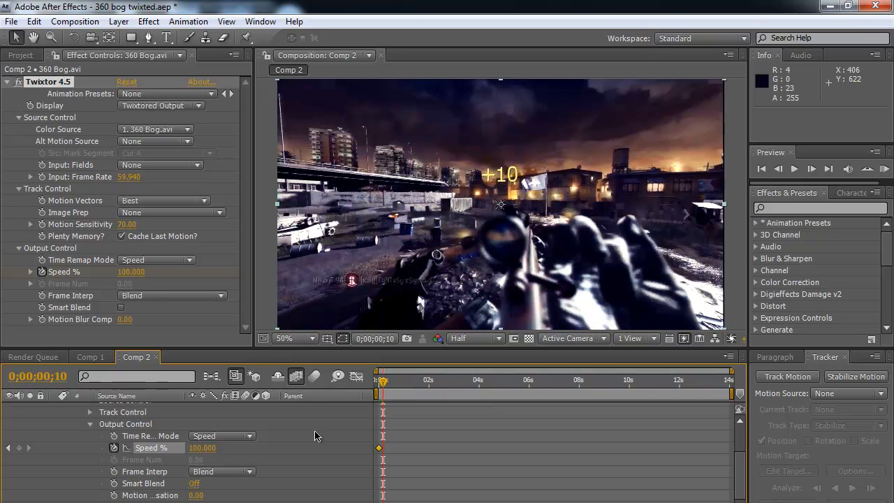
left_click(202, 448)
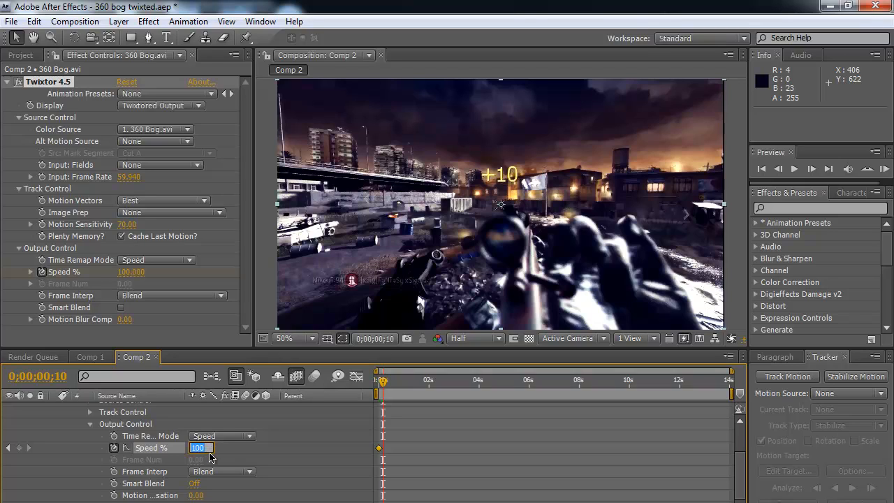
type("2")
key("Return")
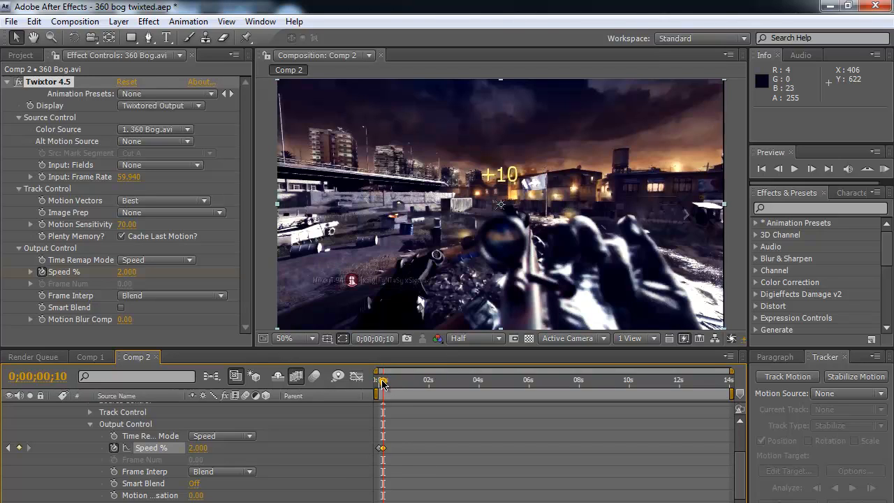
left_click_drag(383, 382, 382, 382)
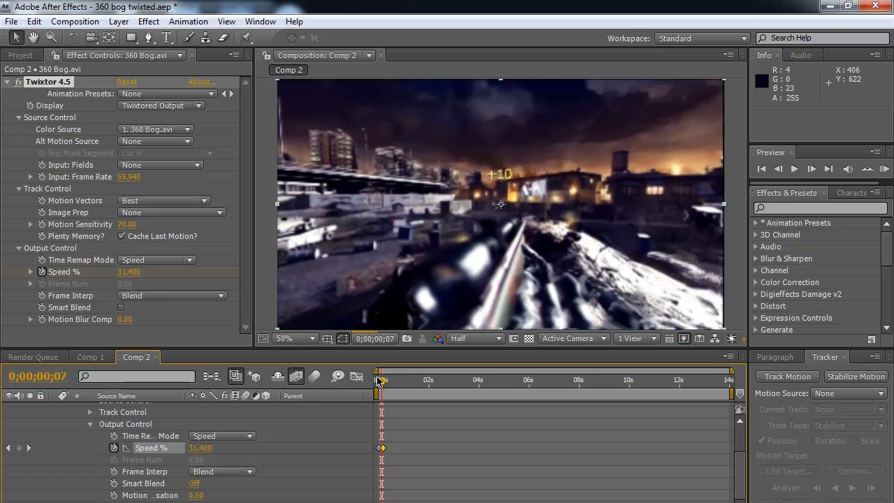
left_click_drag(382, 383, 383, 384)
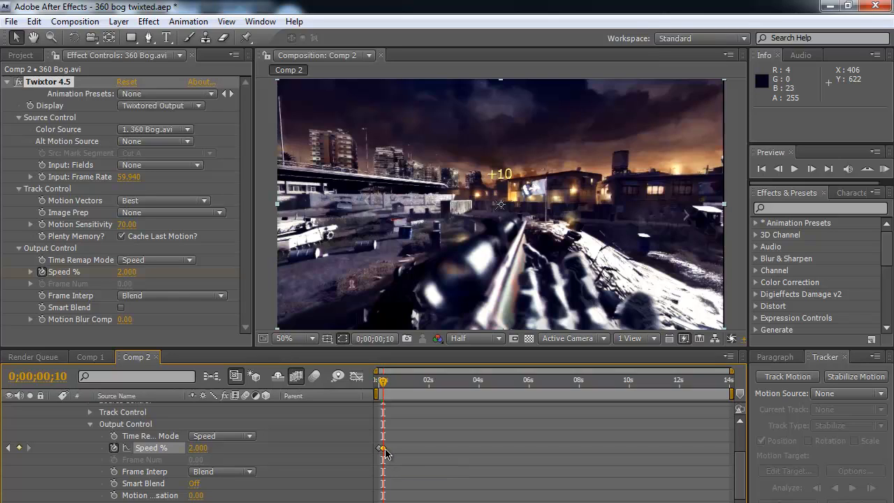
Give the 2% Speed keyframe Bezier temporal interpolation in Keyframe Interpolation.
right_click(383, 450)
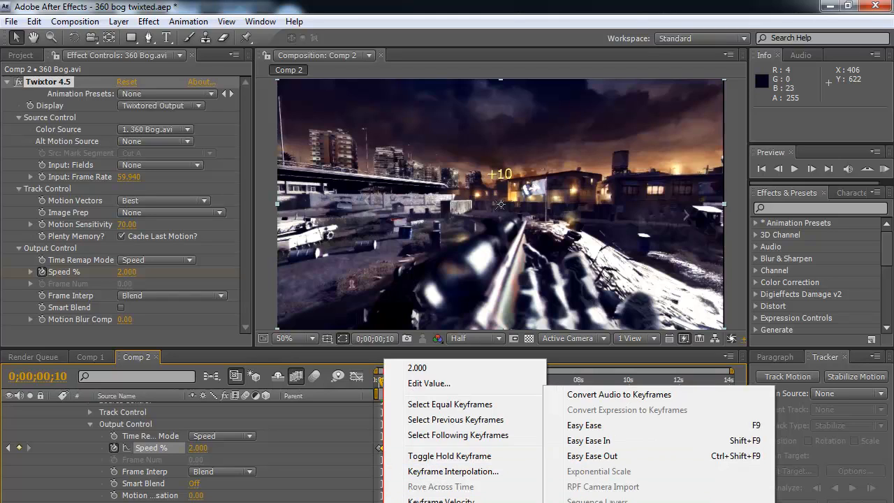
left_click(441, 473)
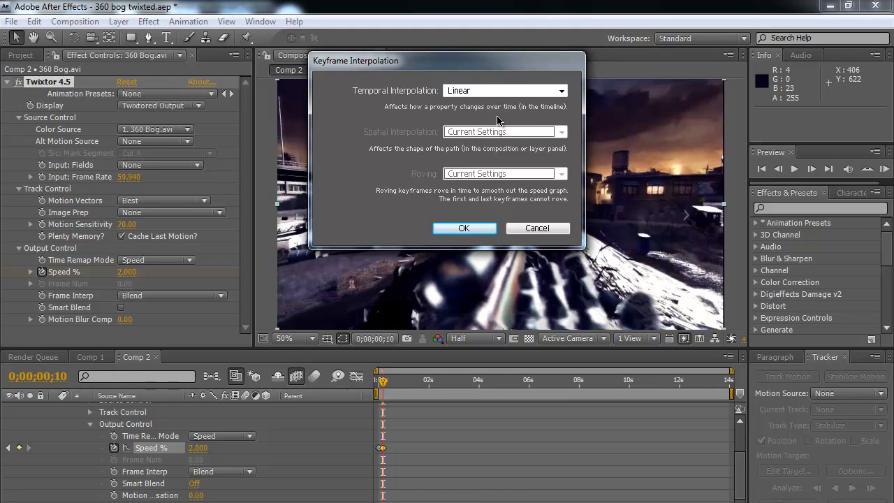
left_click(485, 91)
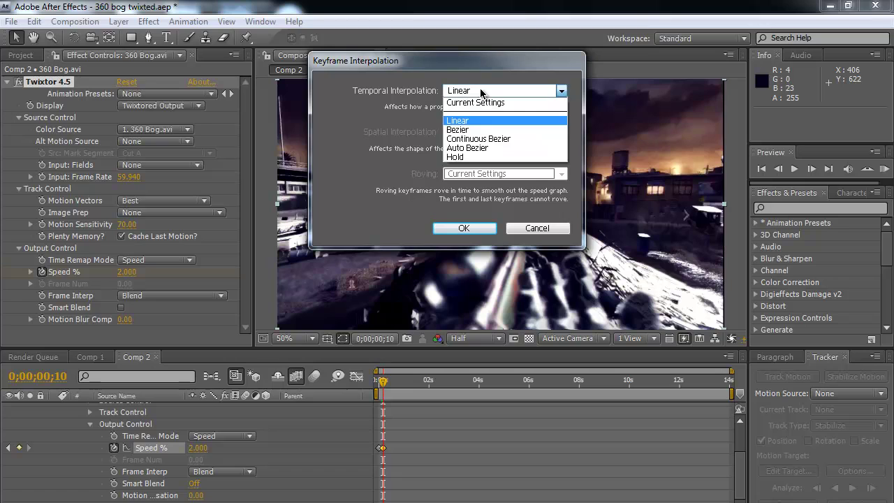
left_click(484, 131)
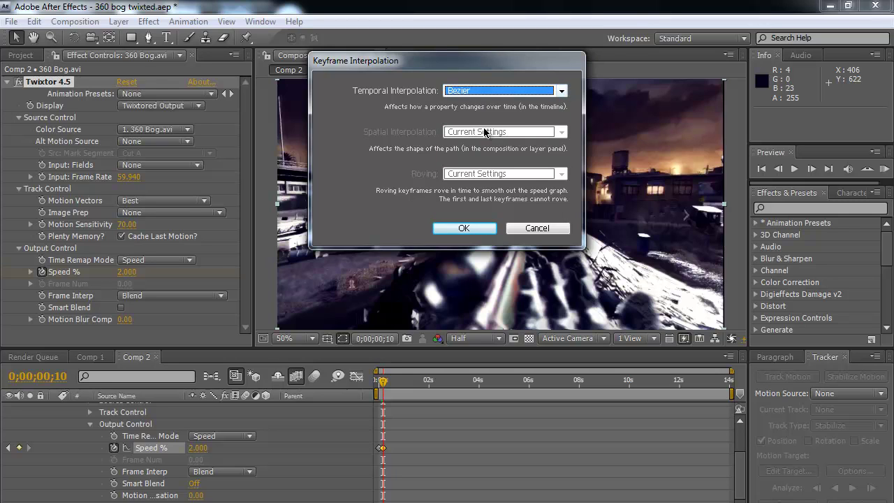
left_click(465, 229)
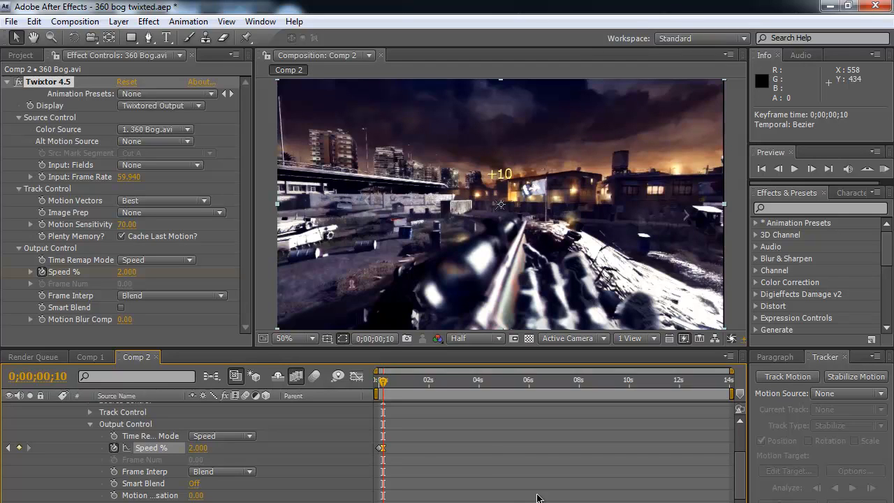
Move the 2% slowdown keyframe a few frames later and scrub to review the eased ramp.
left_click_drag(384, 380, 389, 388)
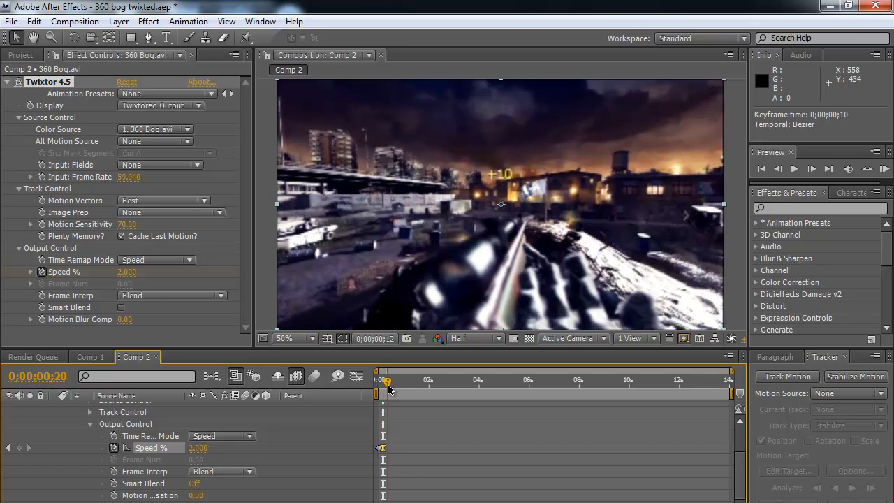
left_click_drag(383, 449, 389, 450)
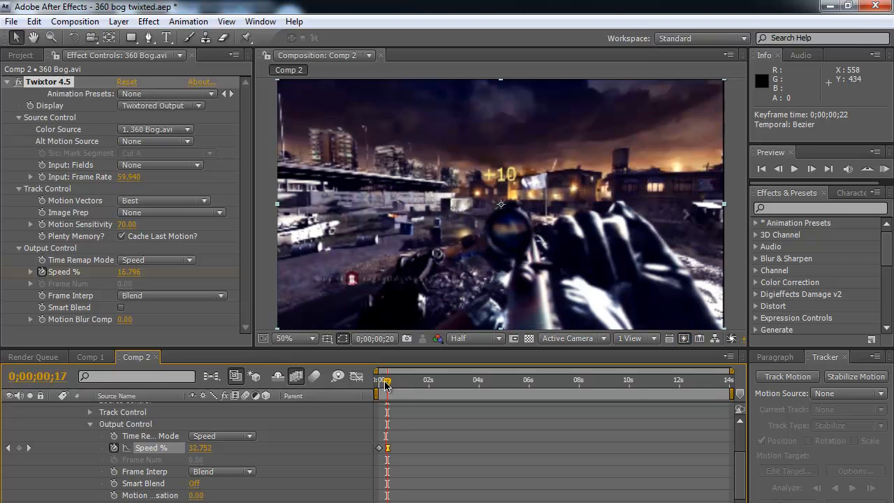
mouse_move(388, 380)
left_mouse_down()
mouse_move(377, 385)
mouse_move(414, 386)
left_mouse_up()
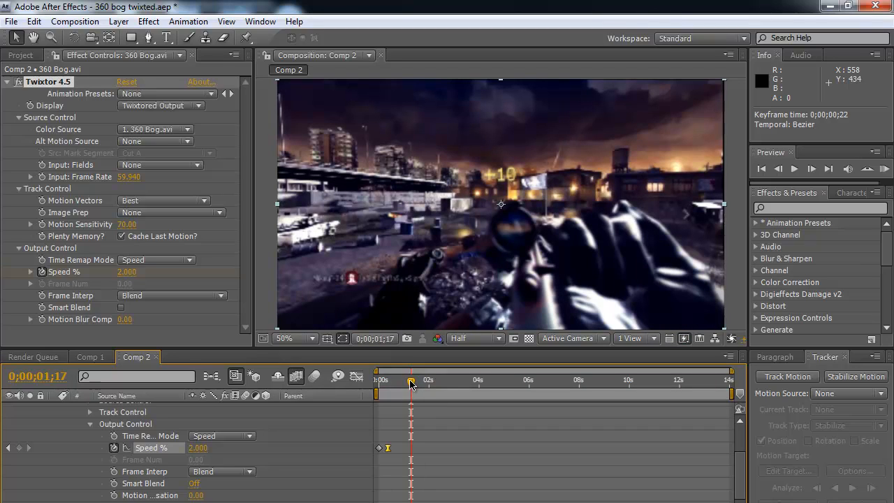
left_click_drag(413, 383, 382, 383)
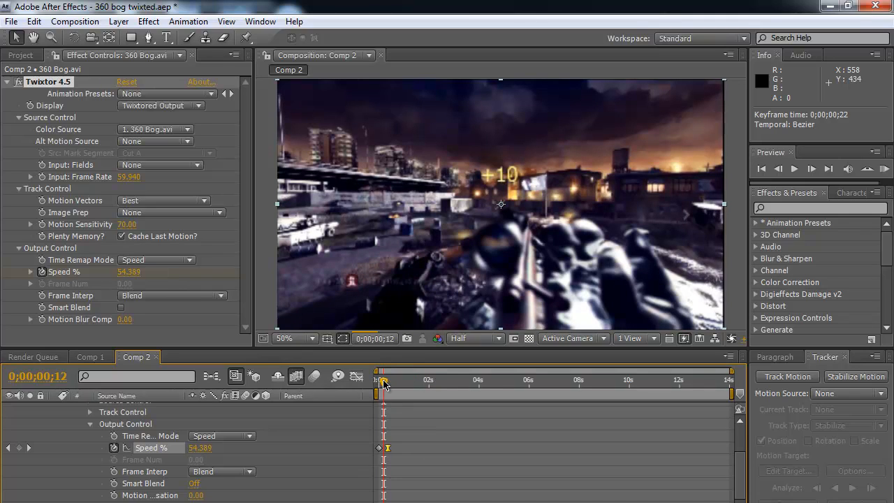
left_click_drag(383, 383, 405, 389)
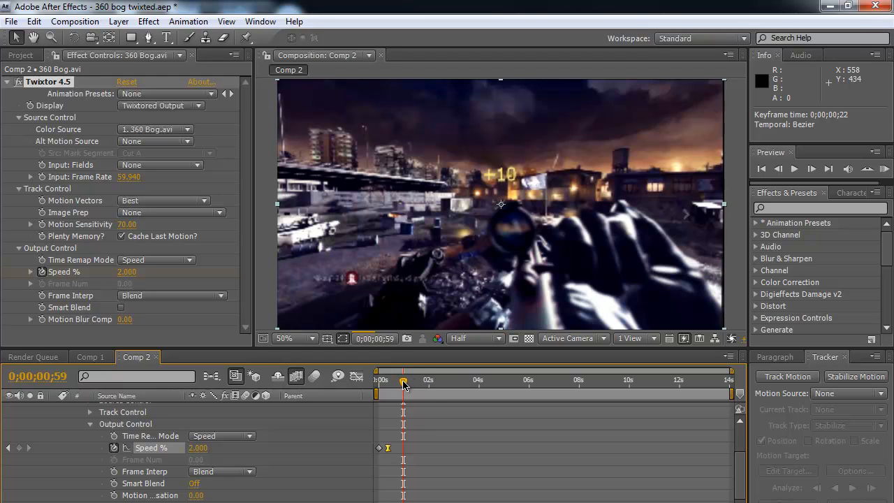
mouse_move(403, 386)
left_mouse_down()
mouse_move(383, 387)
mouse_move(395, 385)
left_mouse_up()
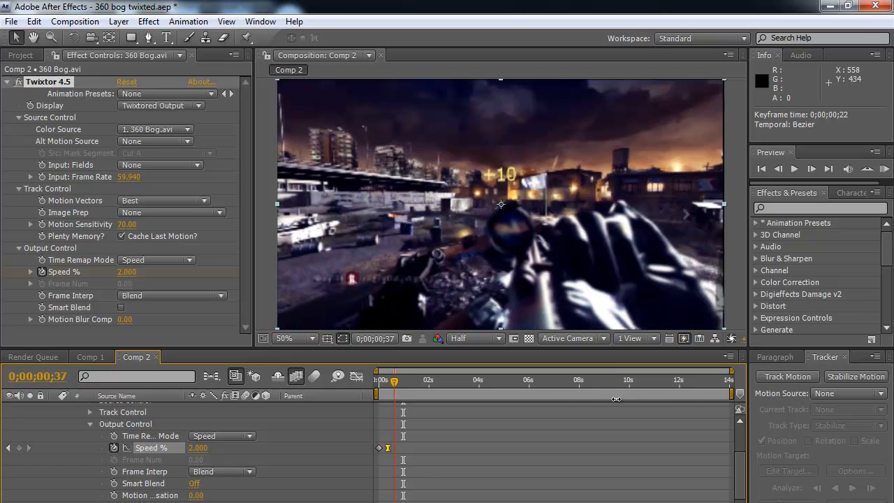
Trim the work area end to about the first 2.5 seconds of Comp 2.
left_click_drag(730, 393, 445, 393)
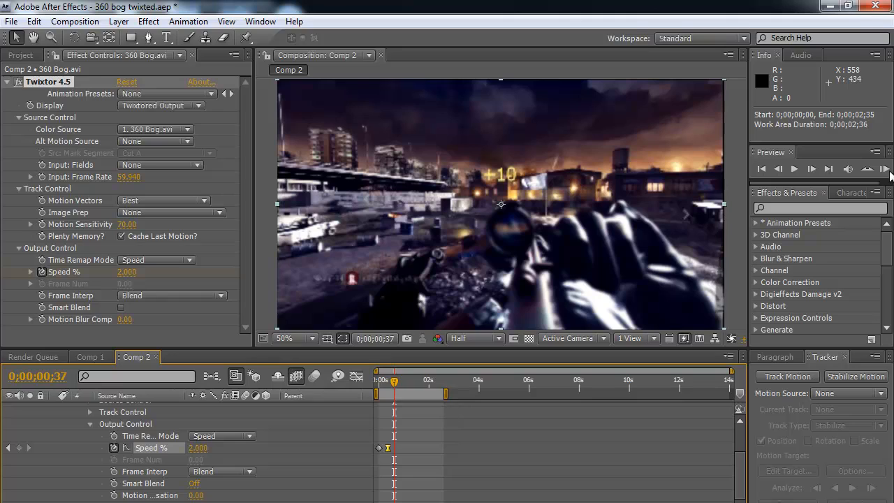
RAM Preview the 100% to 2% speed ramp, let it play, then stop playback.
left_click(885, 169)
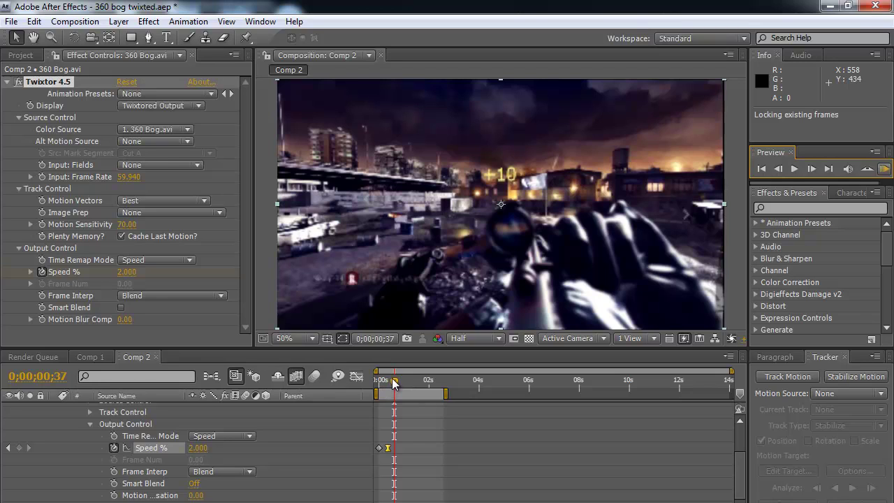
scroll(394, 419, "up", 3)
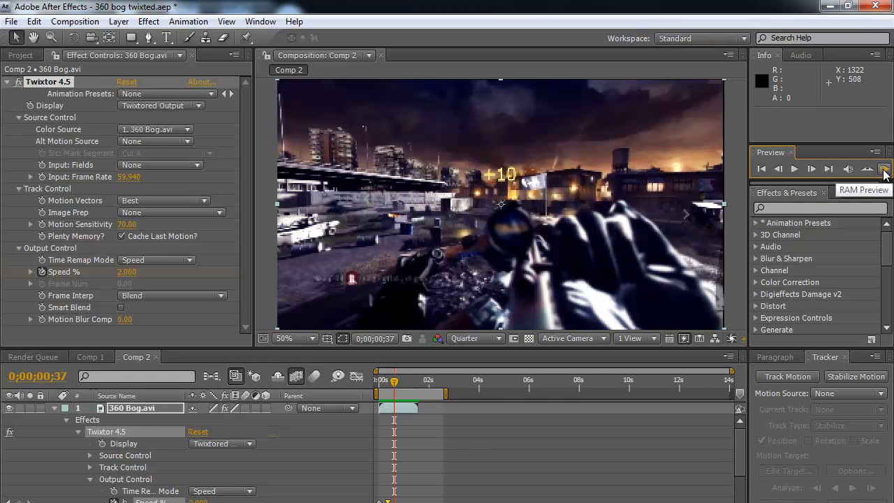
left_click(884, 169)
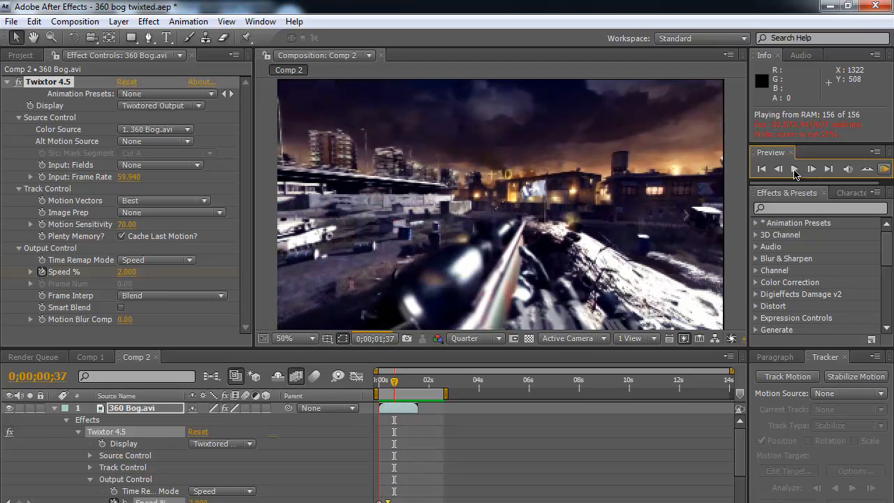
key("space")
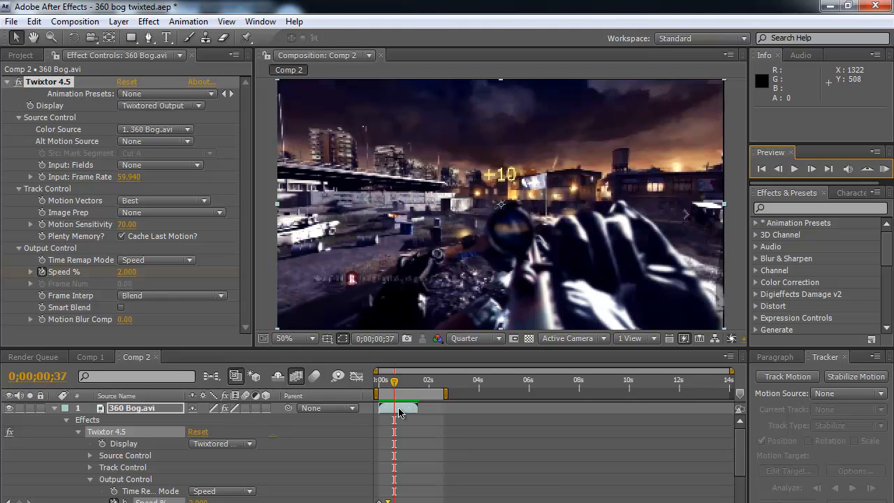
Enable Time Remapping on the 360 Bog.avi layer from its Time submenu.
right_click(399, 413)
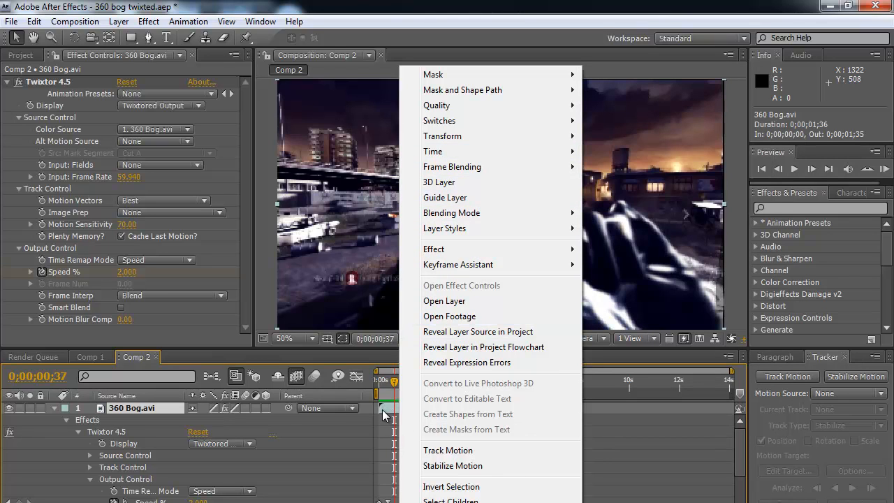
left_click(383, 412)
right_click(394, 411)
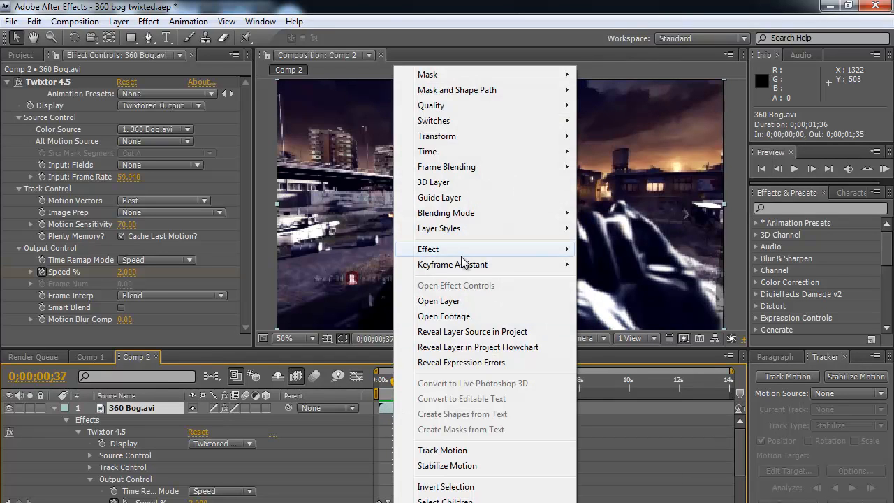
mouse_move(433, 151)
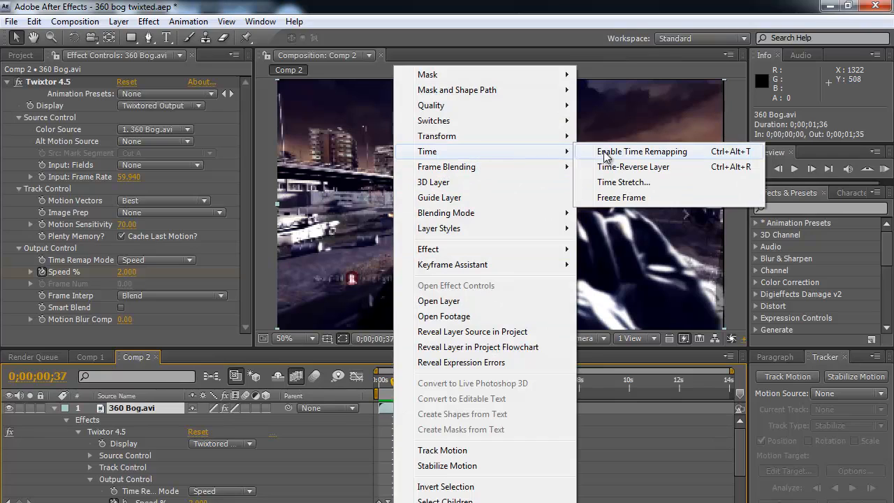
left_click(610, 157)
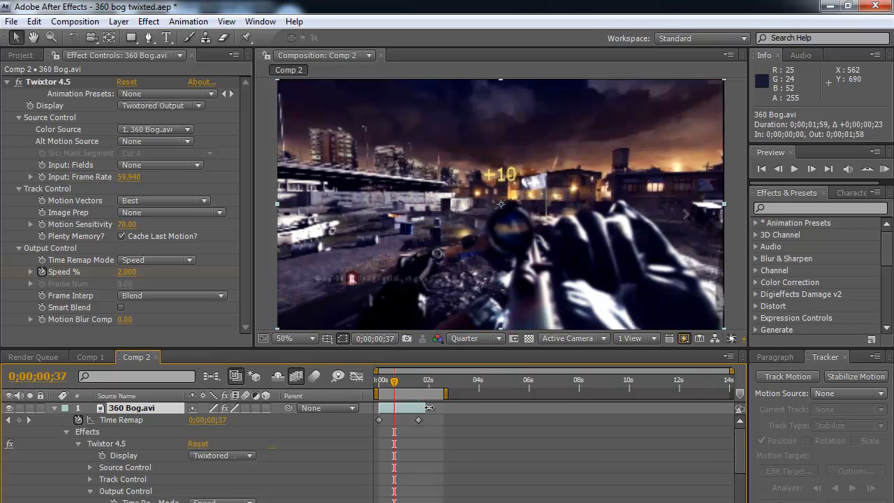
Lengthen the layer past four seconds, widen the work area to about four seconds, and scrub the result.
left_click_drag(418, 407, 557, 407)
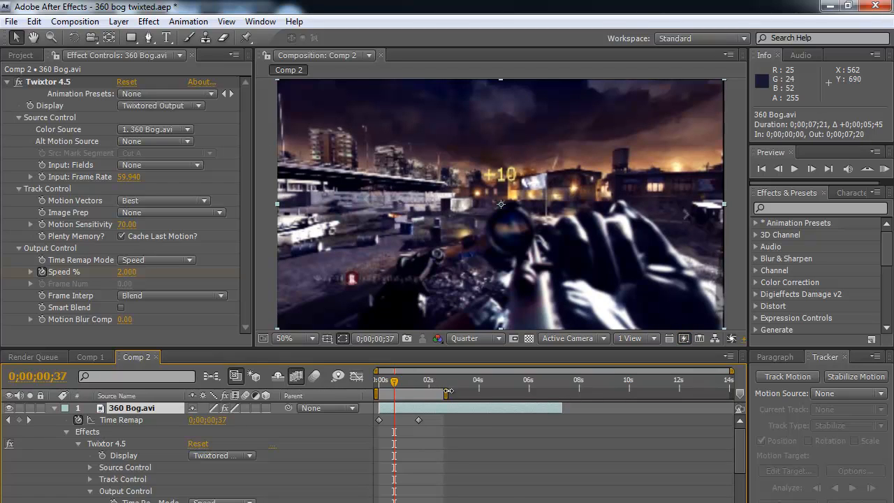
left_click_drag(448, 392, 489, 392)
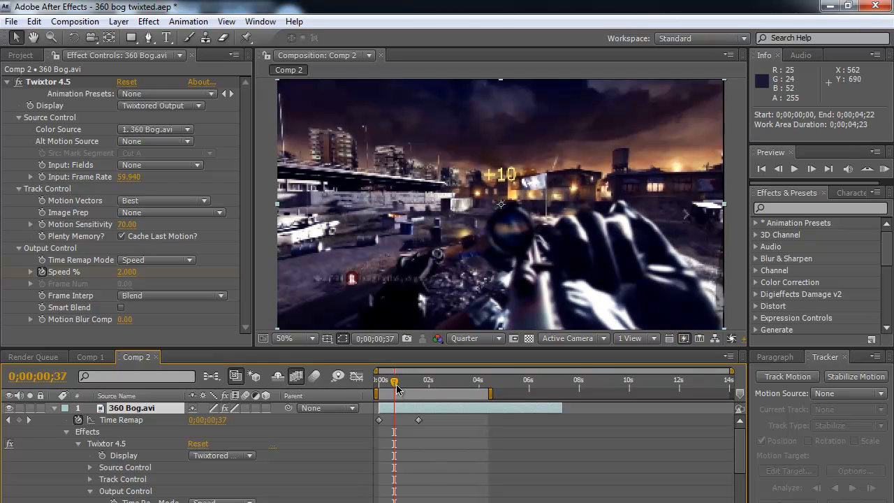
mouse_move(395, 382)
left_mouse_down()
mouse_move(442, 386)
mouse_move(380, 393)
mouse_move(446, 392)
left_mouse_up()
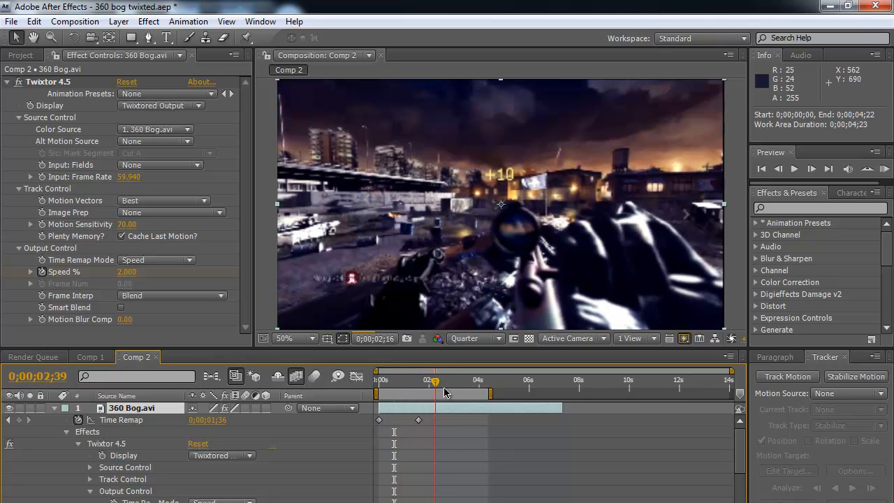
mouse_move(445, 392)
left_mouse_down()
mouse_move(460, 388)
mouse_move(384, 392)
mouse_move(433, 394)
left_mouse_up()
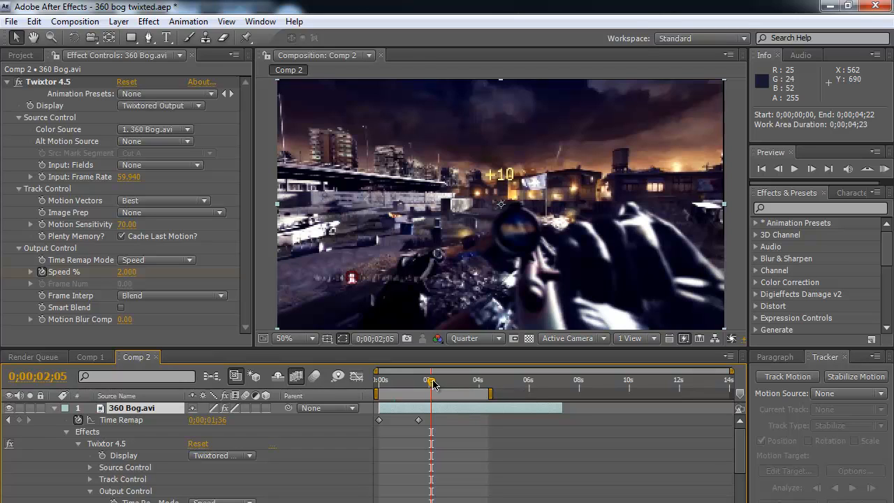
mouse_move(432, 381)
left_mouse_down()
mouse_move(495, 387)
mouse_move(377, 396)
left_mouse_up()
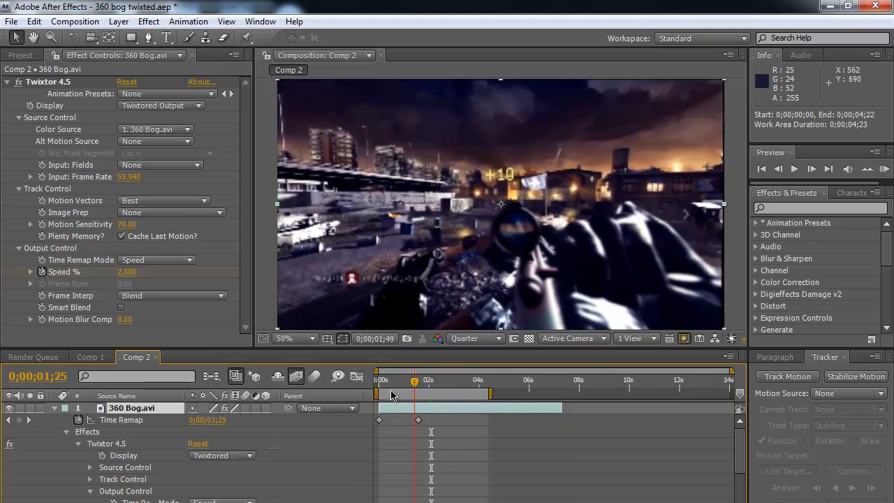
left_click_drag(377, 396, 421, 392)
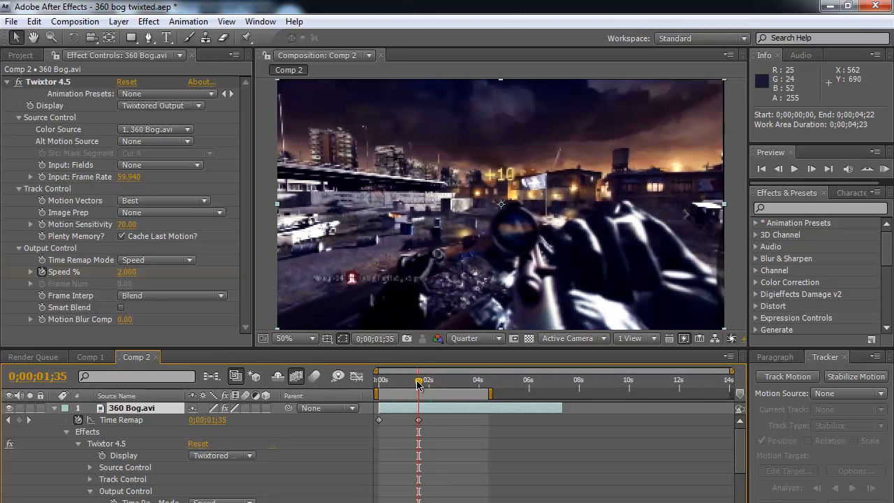
mouse_move(419, 383)
left_mouse_down()
mouse_move(573, 384)
mouse_move(553, 385)
left_mouse_up()
left_click(484, 382)
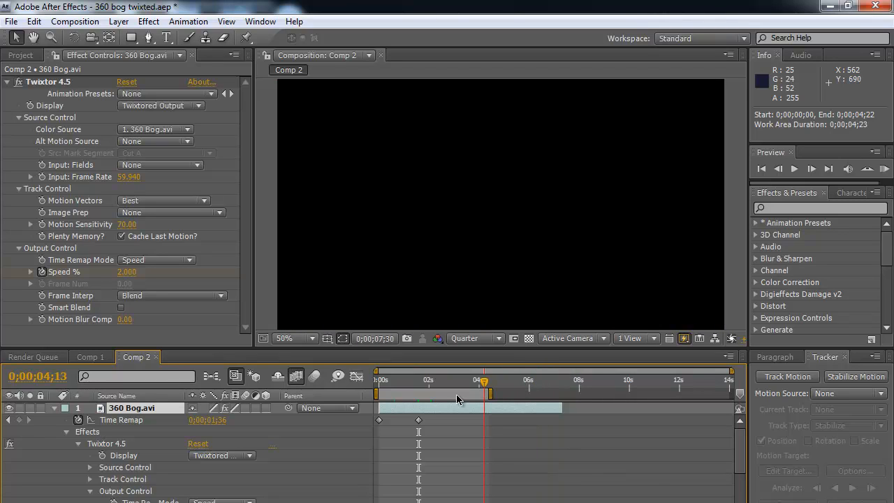